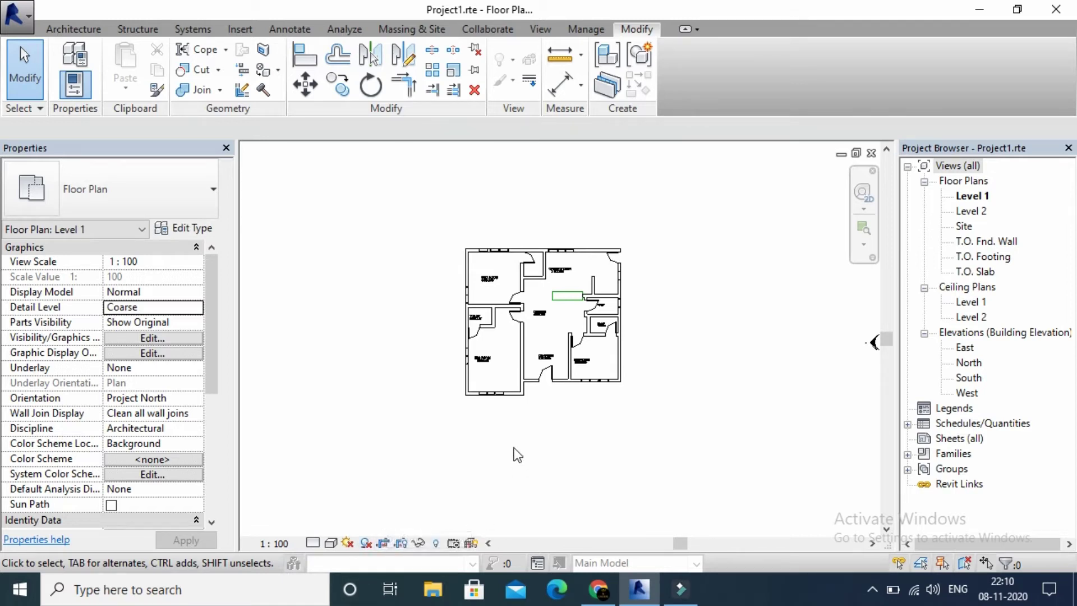
Zoom and pan in on the central rooms of the Level 1 floor plan
{"action": "scroll", "coordinate": [556, 359], "scroll_direction": "up", "scroll_amount": 3}
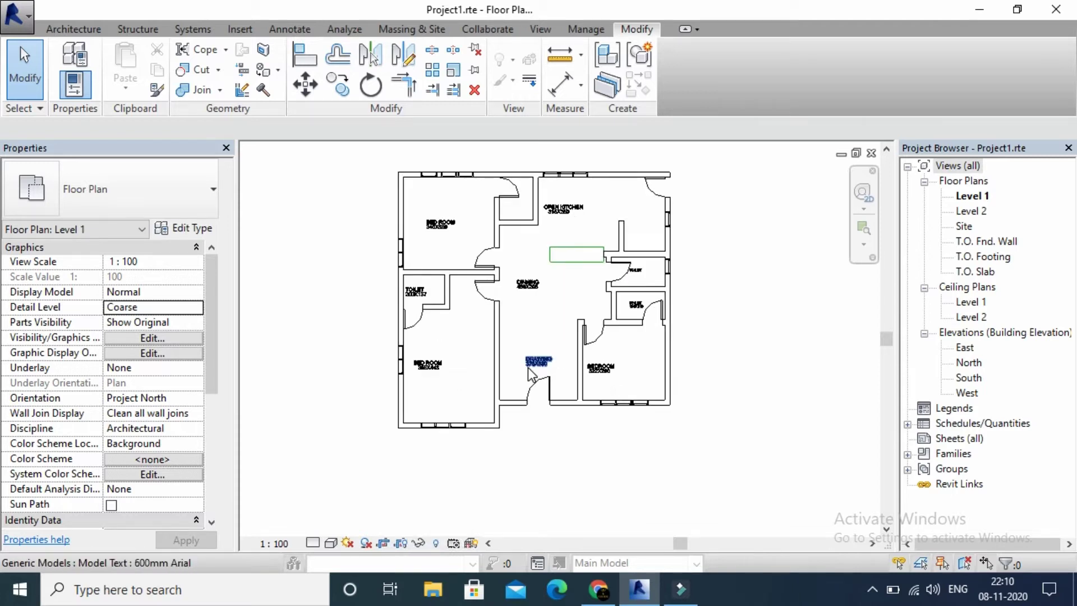
{"action": "middle_click_drag", "start_coordinate": [539, 381], "coordinate": [540, 406]}
{"action": "scroll", "coordinate": [543, 393], "scroll_direction": "up", "scroll_amount": 2}
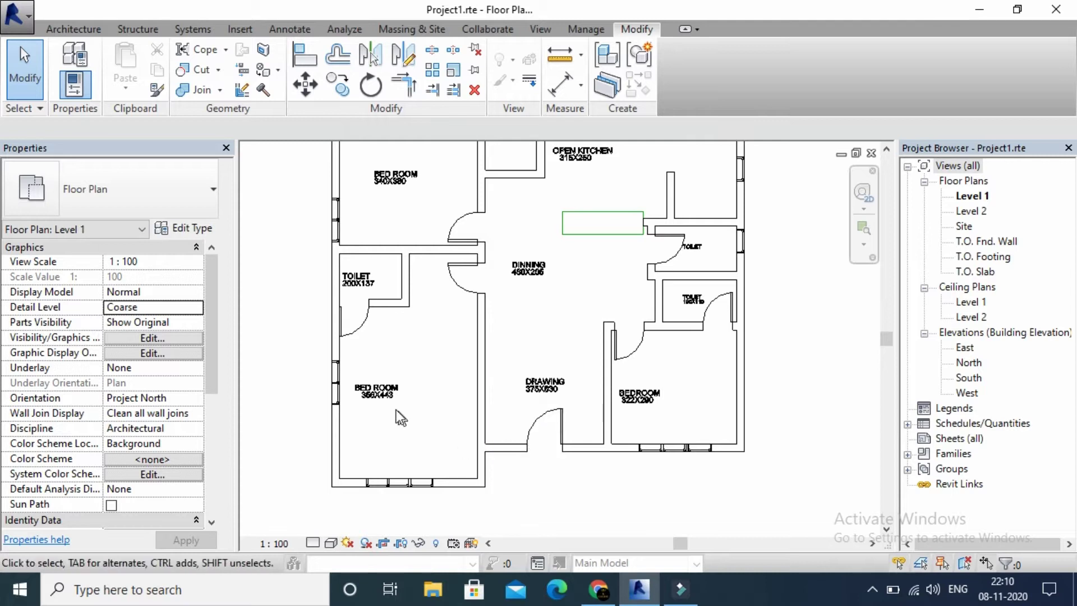
Select the BED ROOM model text and nudge it two steps right toward the bedroom's centre
{"action": "left_click", "coordinate": [371, 387]}
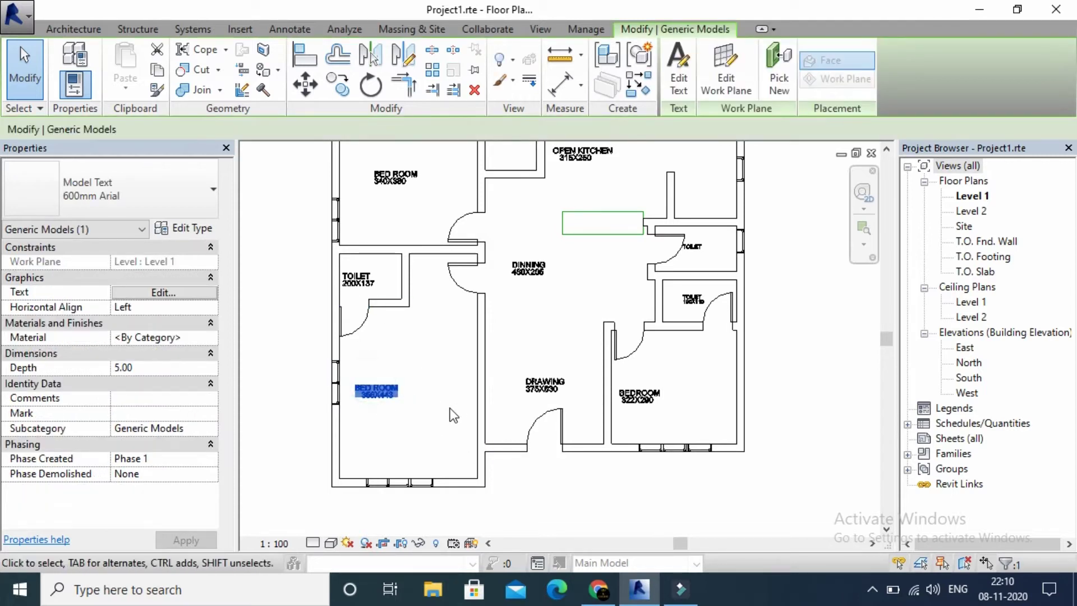
{"action": "key", "text": "Right"}
{"action": "key", "text": "Right"}
{"action": "key", "text": "Right"}
{"action": "key", "text": "Right"}
{"action": "key", "text": "Right"}
{"action": "key", "text": "Right"}
{"action": "key", "text": "Right"}
{"action": "key", "text": "Right"}
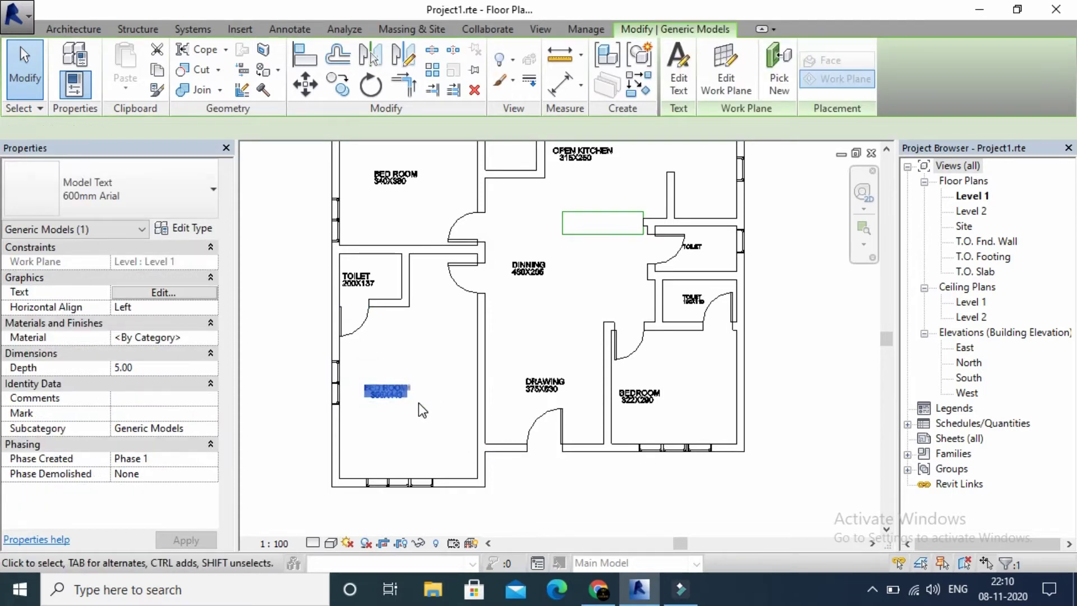
{"action": "key", "text": "Right"}
{"action": "key", "text": "Right"}
{"action": "key", "text": "Right"}
{"action": "key", "text": "Right"}
{"action": "key", "text": "Right"}
{"action": "key", "text": "Right"}
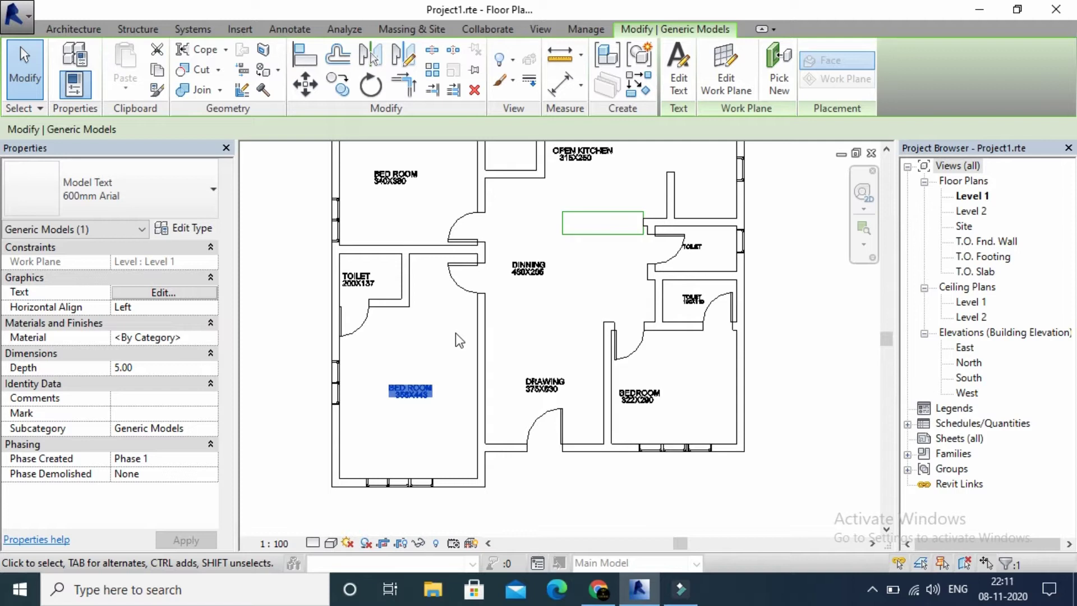
{"action": "middle_click_drag", "start_coordinate": [621, 265], "coordinate": [565, 347]}
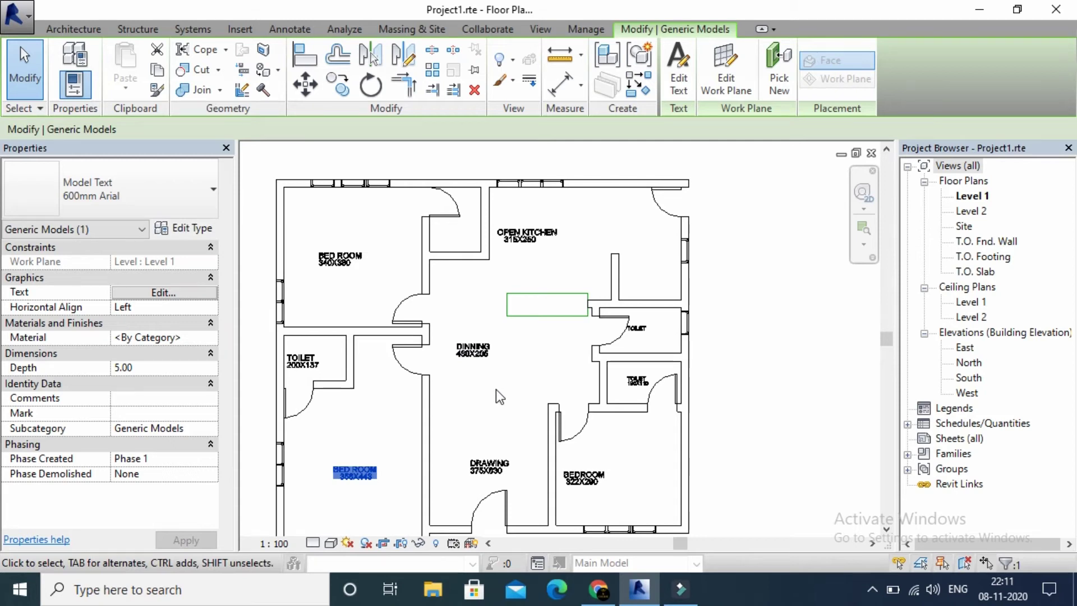
{"action": "middle_click_drag", "start_coordinate": [516, 443], "coordinate": [553, 331]}
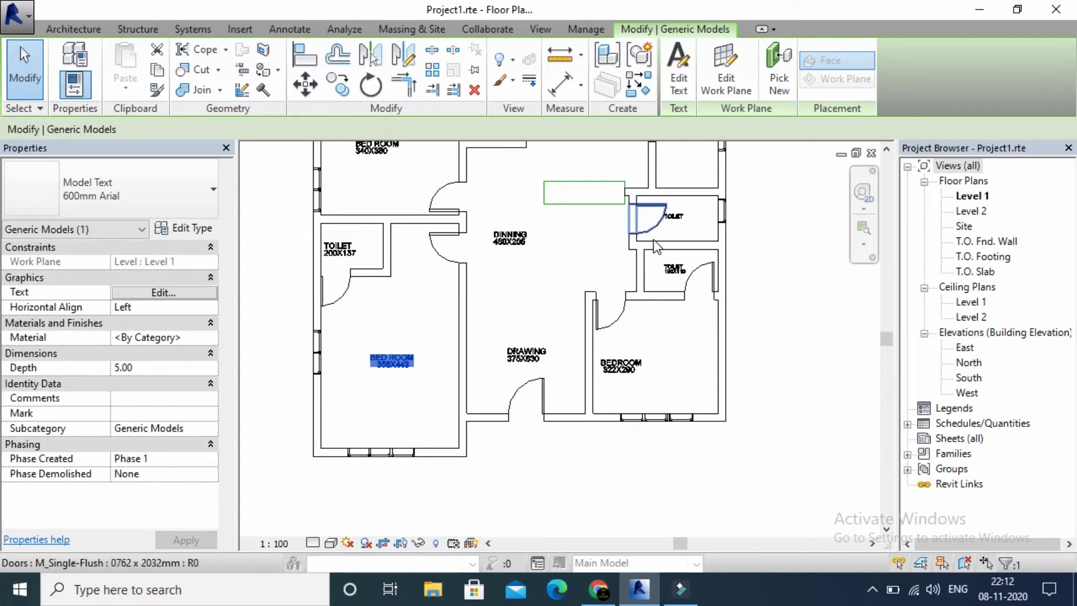
Zoom out to the whole plan, deselect the label, and toggle Show Crop Region on and off
{"action": "scroll", "coordinate": [625, 201], "scroll_direction": "down", "scroll_amount": 2}
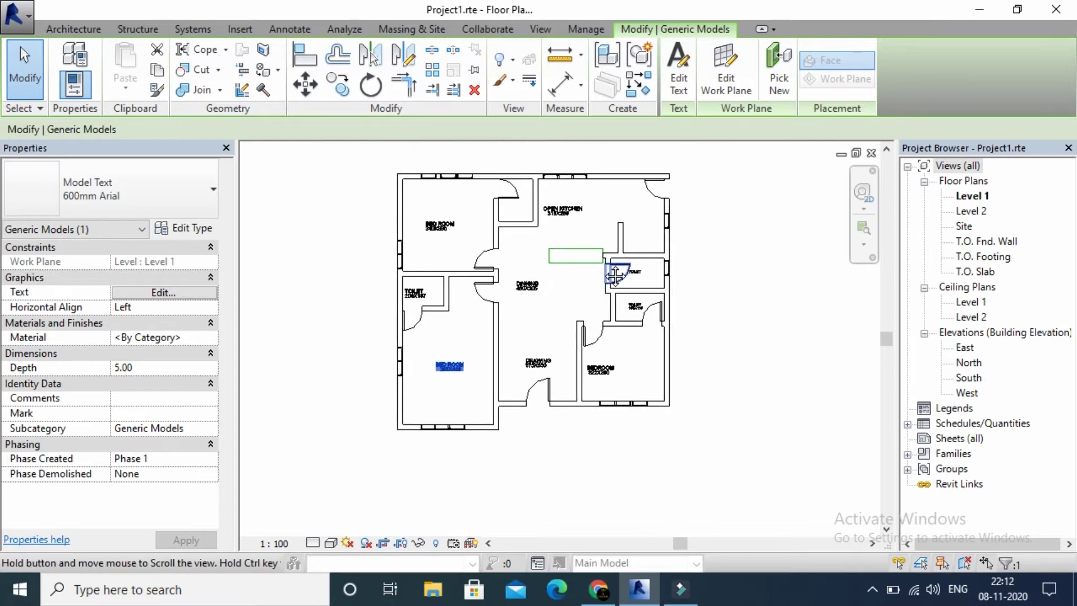
{"action": "scroll", "coordinate": [625, 201], "scroll_direction": "down", "scroll_amount": 2}
{"action": "middle_click_drag", "start_coordinate": [625, 201], "coordinate": [614, 269]}
{"action": "scroll", "coordinate": [613, 269], "scroll_direction": "down", "scroll_amount": 3}
{"action": "left_click", "coordinate": [646, 361]}
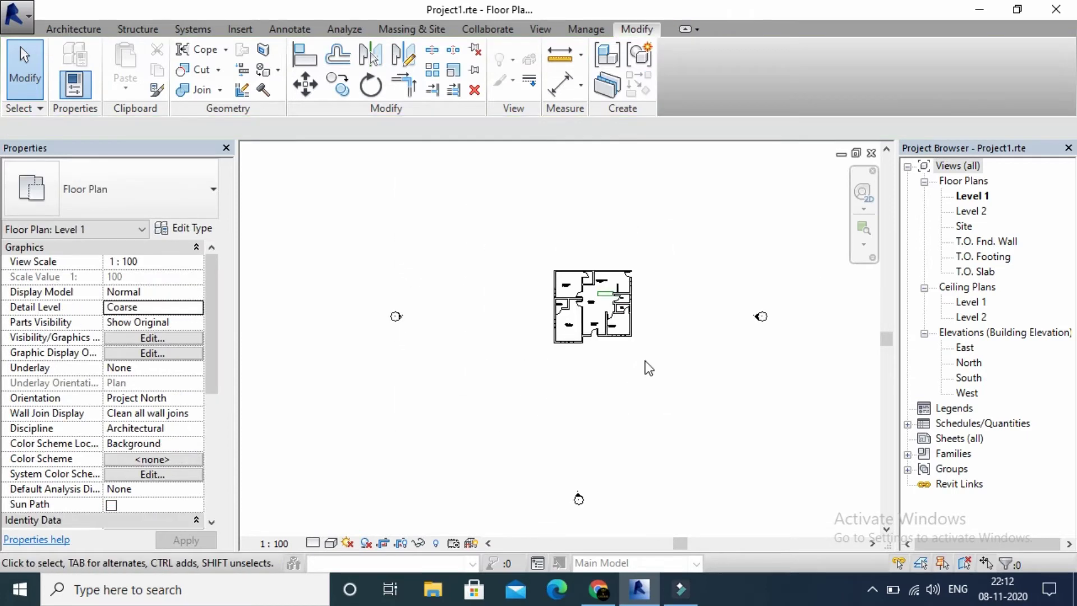
{"action": "left_click", "coordinate": [401, 544]}
{"action": "left_click", "coordinate": [402, 545]}
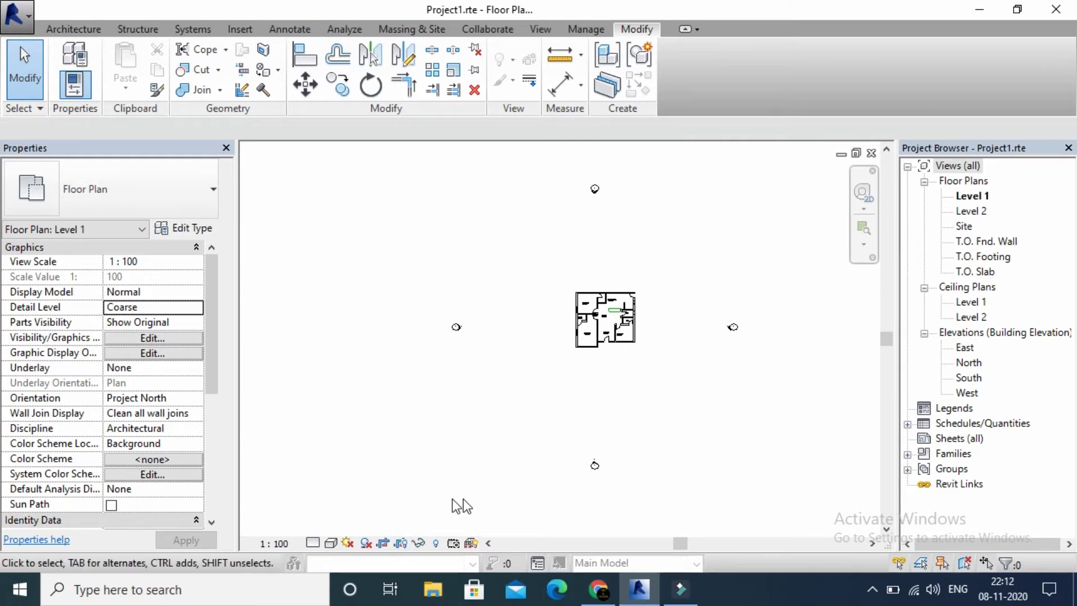
Show the crop region and pull its bottom and top edges in toward the plan
{"action": "left_click", "coordinate": [401, 544]}
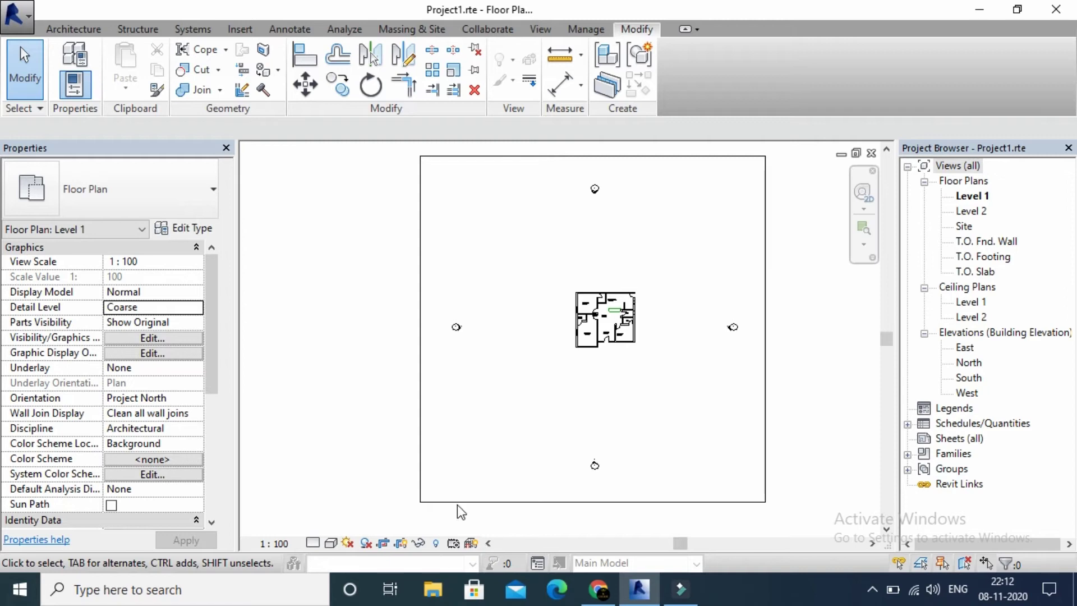
{"action": "left_click", "coordinate": [577, 501]}
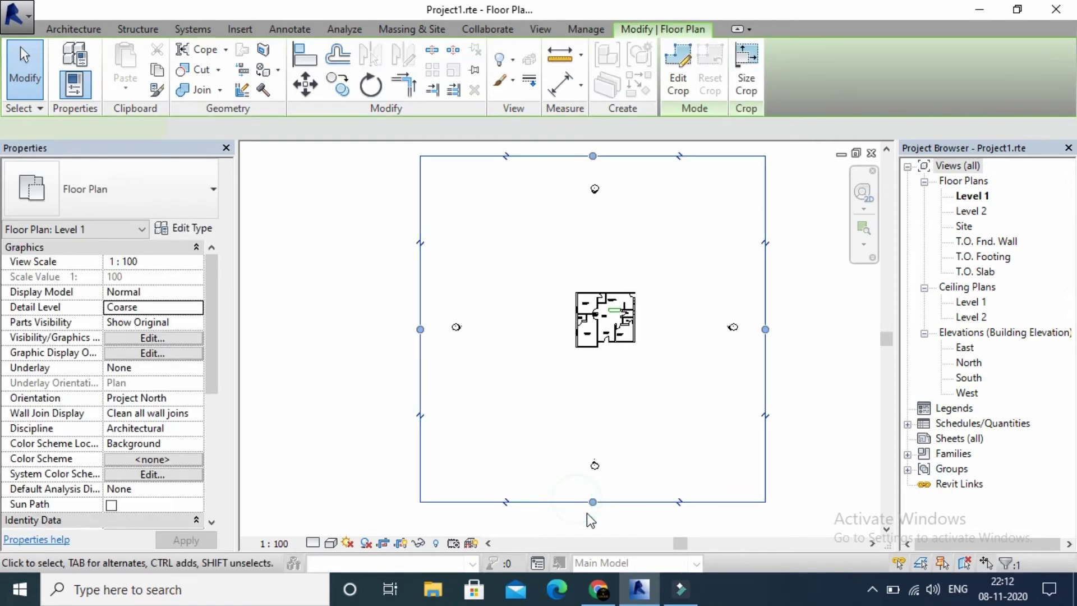
{"action": "left_click_drag", "start_coordinate": [594, 503], "coordinate": [583, 362]}
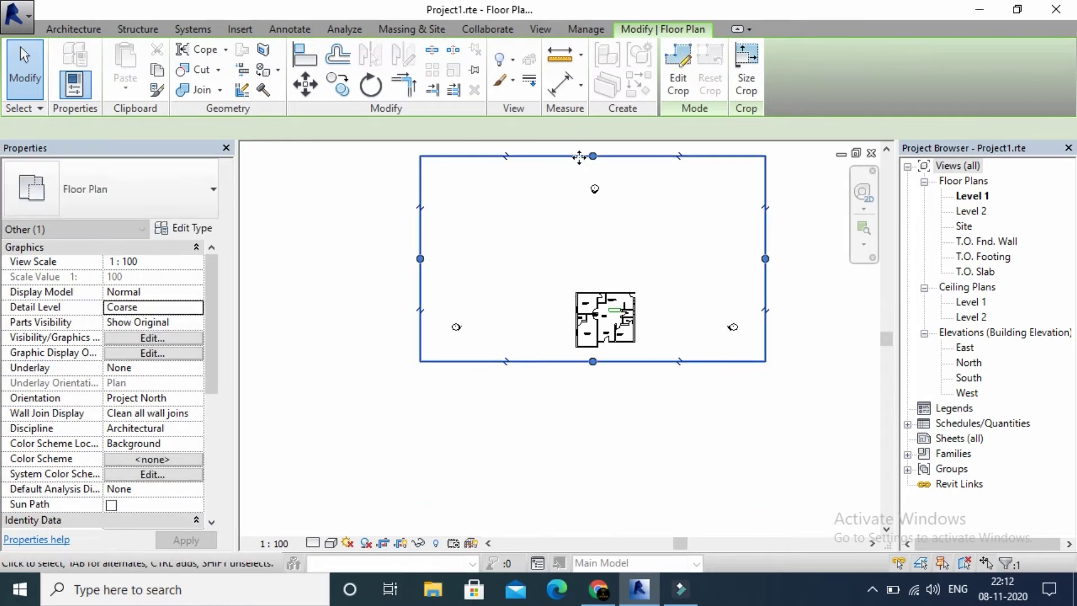
{"action": "left_click_drag", "start_coordinate": [593, 157], "coordinate": [769, 331]}
Split the crop boundary, remove the right piece, and reshape it into a tall frame over the bed room
{"action": "left_click", "coordinate": [680, 362]}
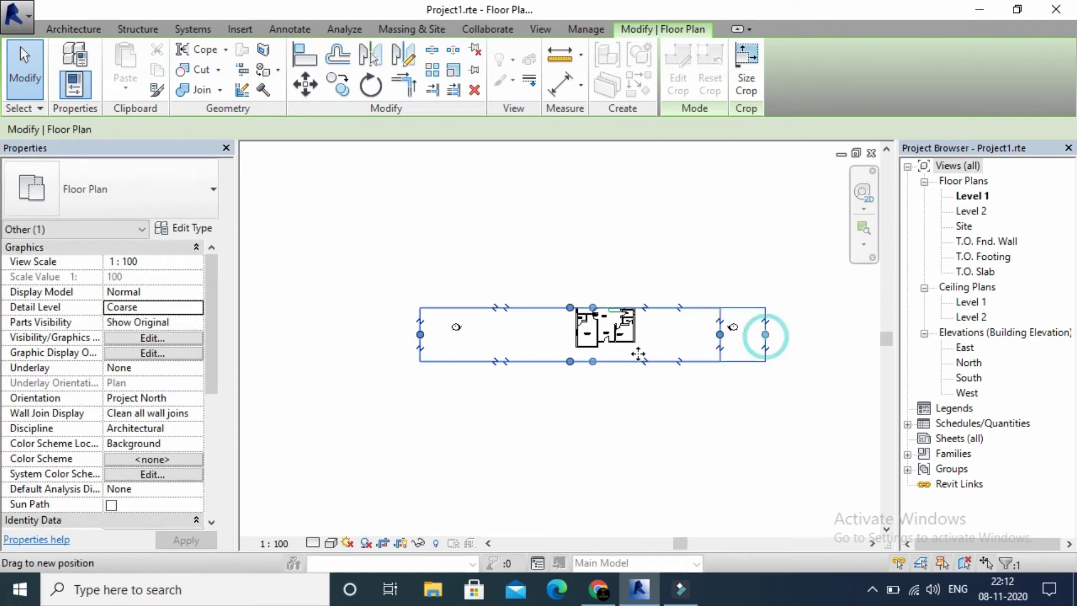
{"action": "left_click", "coordinate": [615, 361]}
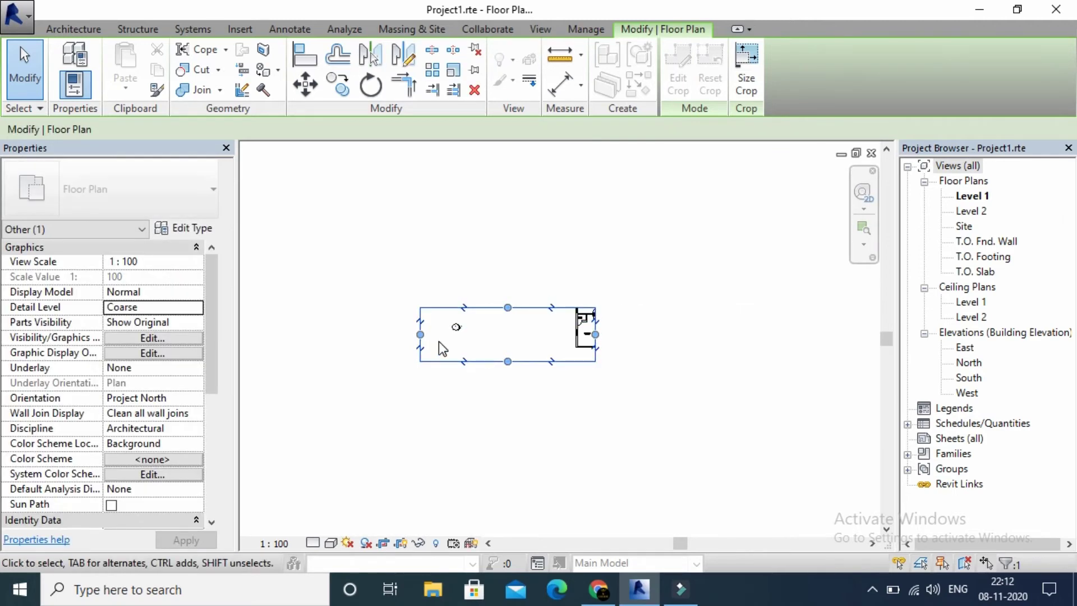
{"action": "left_click_drag", "start_coordinate": [478, 340], "coordinate": [665, 288]}
{"action": "middle_click_drag", "start_coordinate": [512, 397], "coordinate": [555, 345]}
{"action": "scroll", "coordinate": [524, 352], "scroll_direction": "up", "scroll_amount": 1}
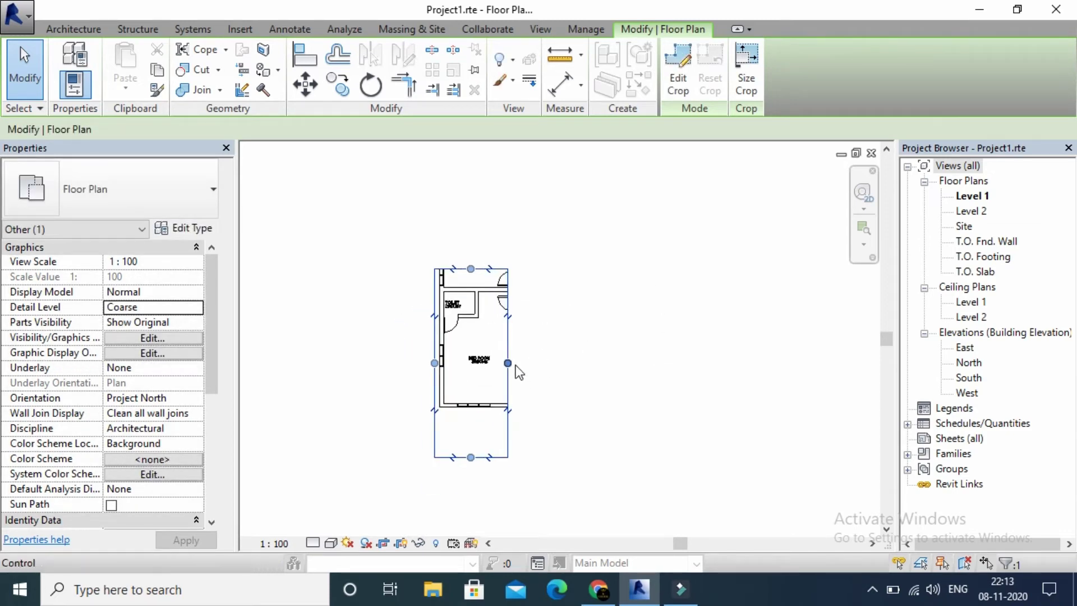
Widen the crop to include the right wall and set its top edge just above the wall
{"action": "scroll", "coordinate": [508, 362], "scroll_direction": "up", "scroll_amount": 3}
{"action": "left_click_drag", "start_coordinate": [508, 362], "coordinate": [577, 398]}
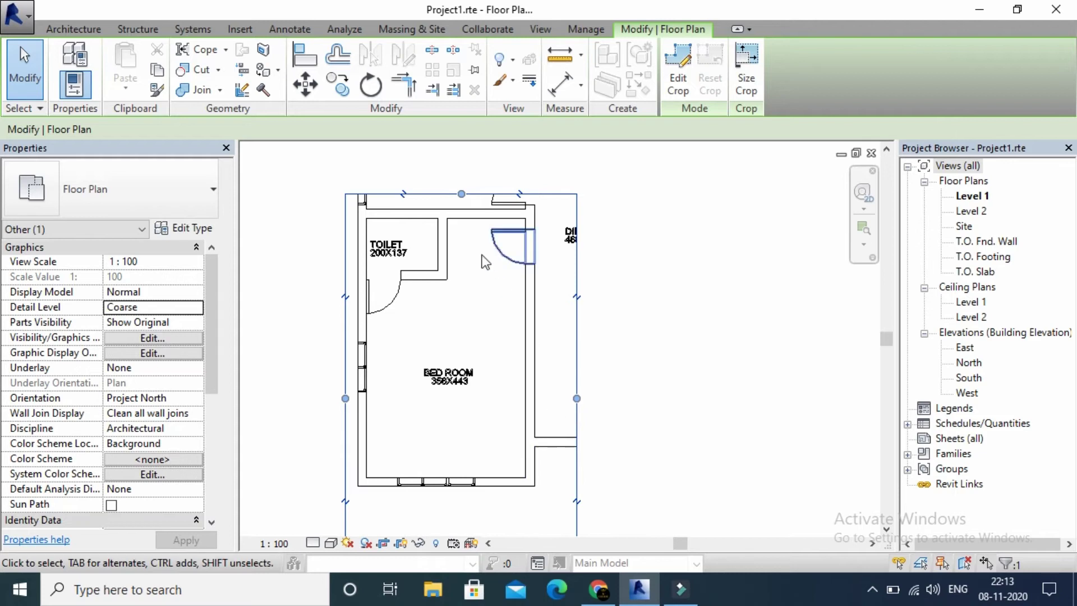
{"action": "left_click", "coordinate": [461, 193]}
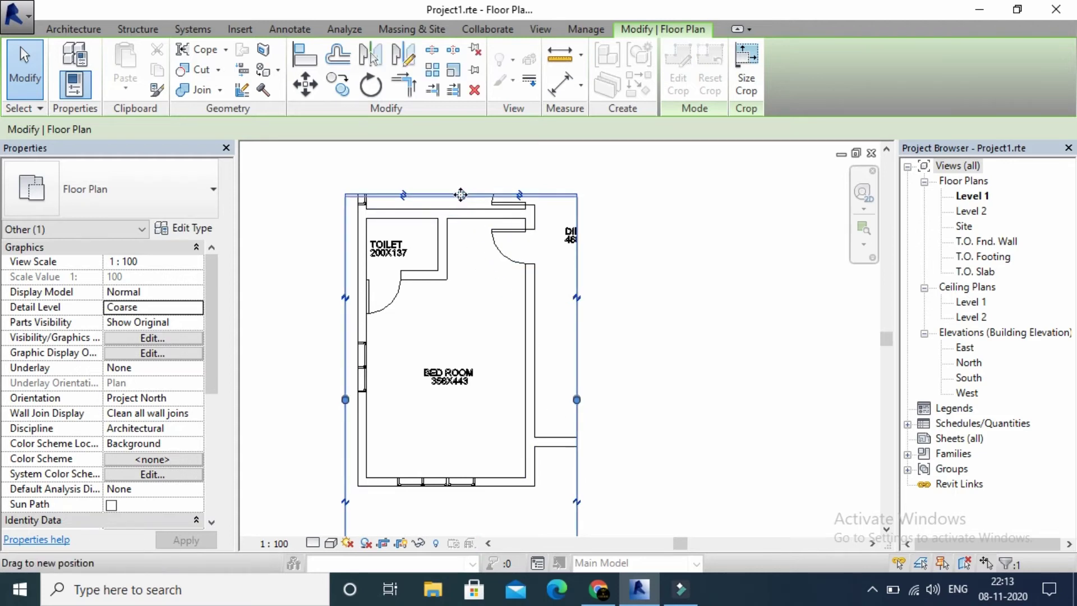
{"action": "left_click_drag", "start_coordinate": [462, 190], "coordinate": [462, 188]}
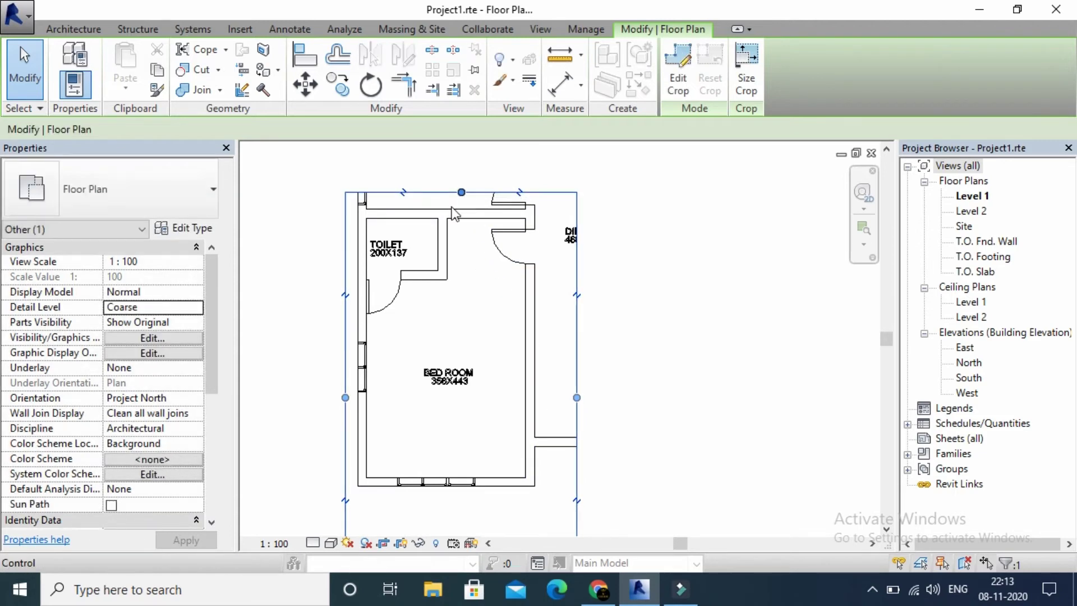
{"action": "scroll", "coordinate": [499, 362], "scroll_direction": "up", "scroll_amount": 1}
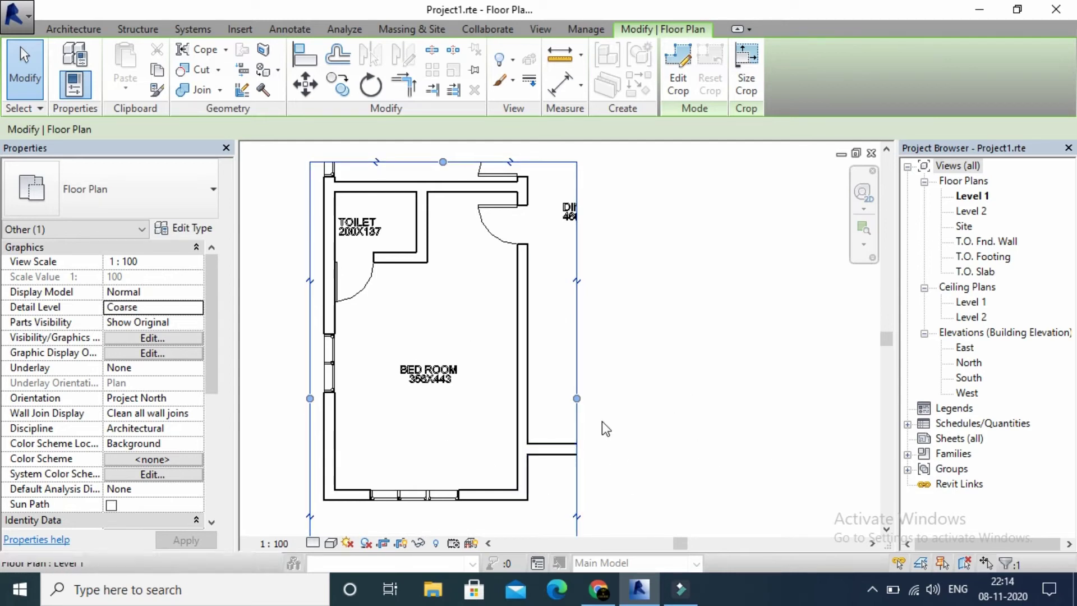
{"action": "scroll", "coordinate": [632, 365], "scroll_direction": "down", "scroll_amount": 1}
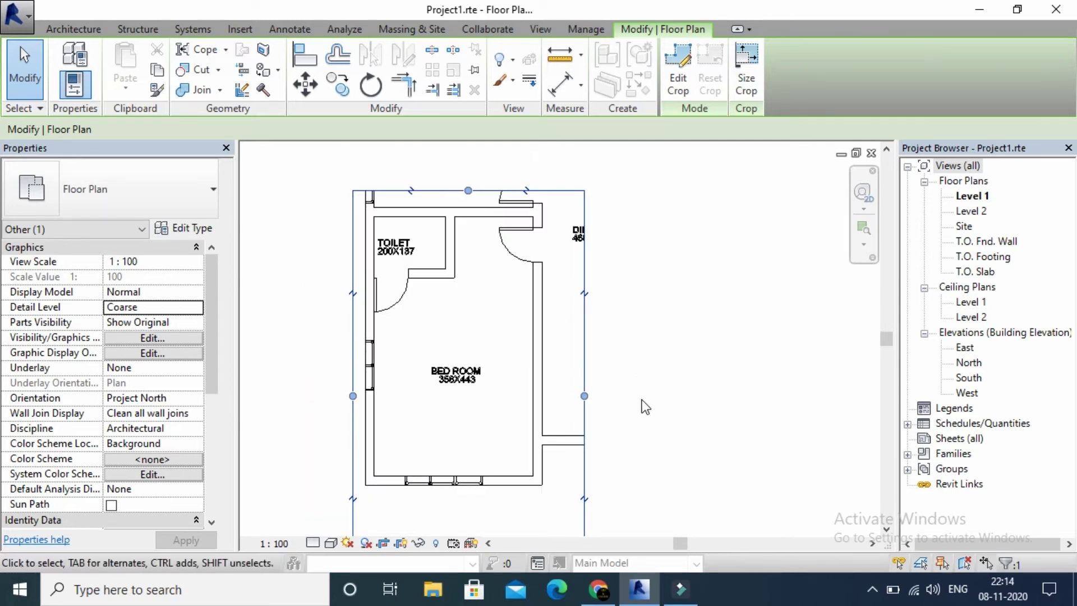
{"action": "middle_click_drag", "start_coordinate": [671, 395], "coordinate": [698, 363]}
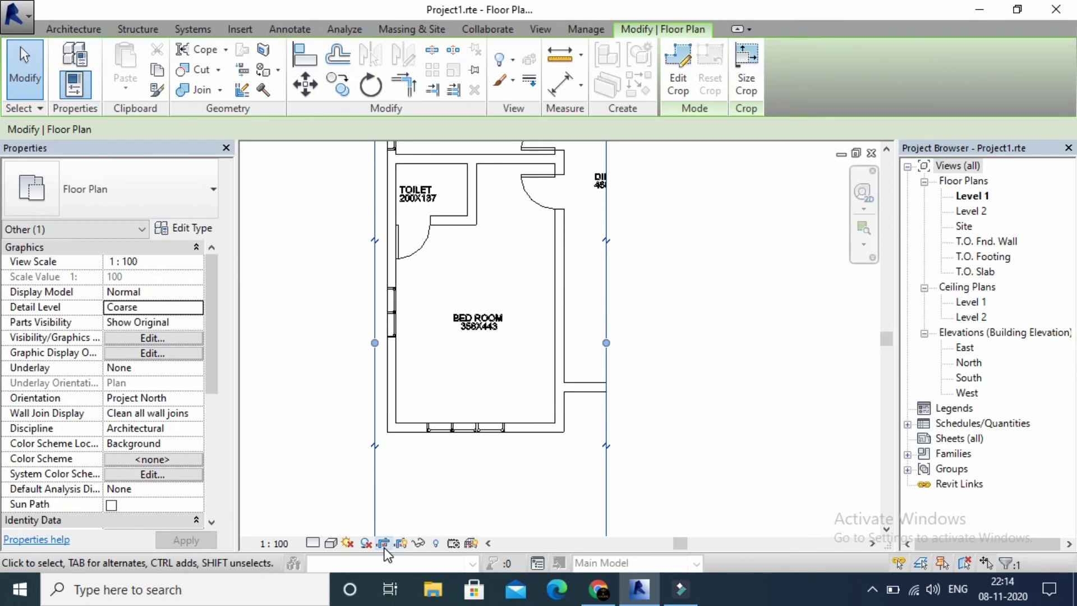
Toggle Crop View off, back on, and off again so the full plan shows
{"action": "left_click", "coordinate": [384, 548]}
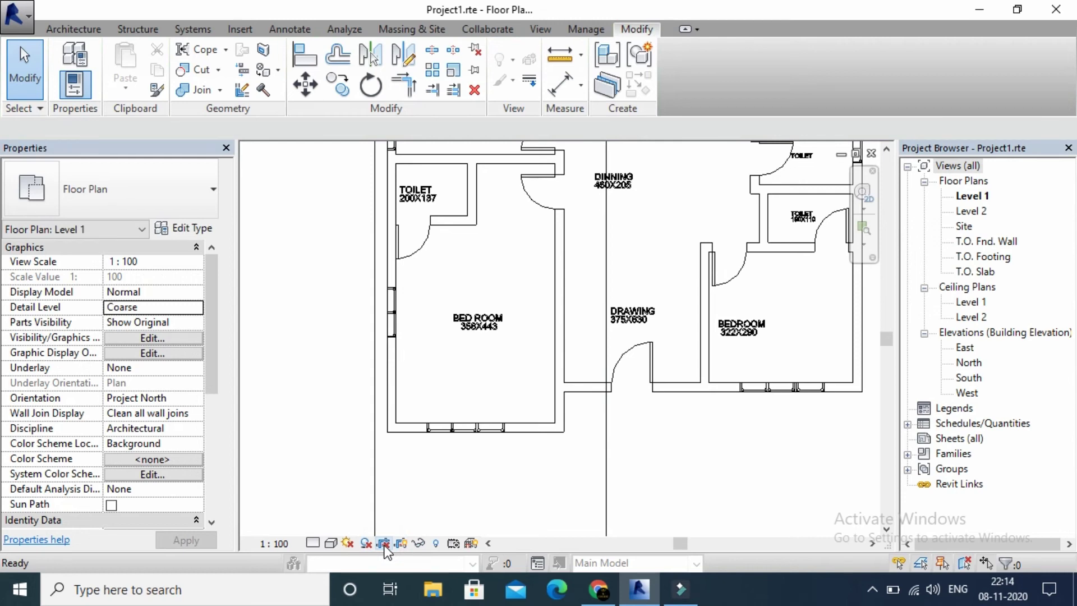
{"action": "left_click", "coordinate": [385, 548]}
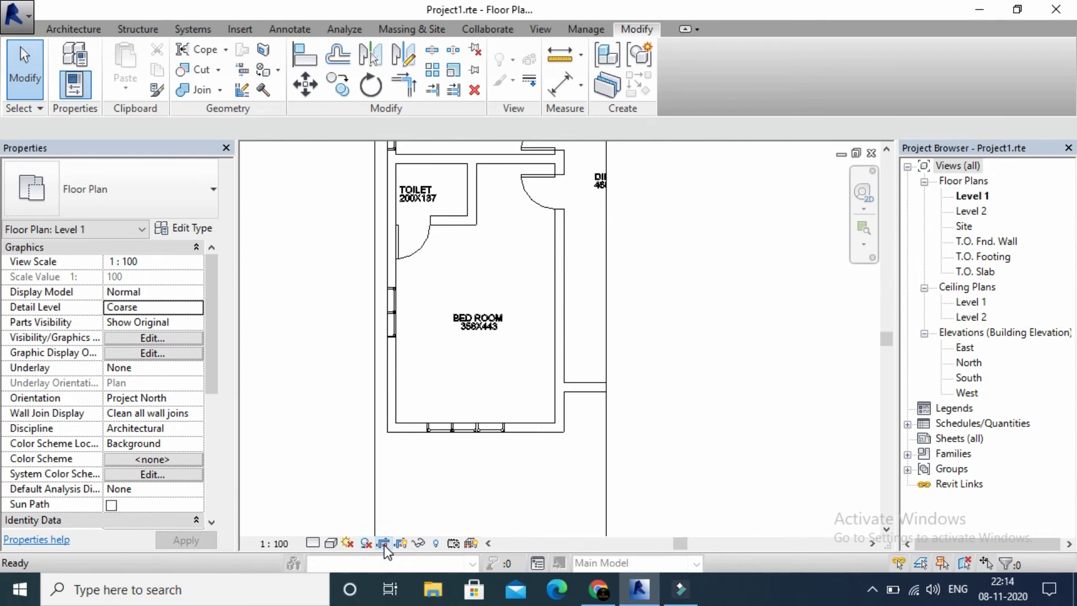
{"action": "left_click", "coordinate": [384, 545]}
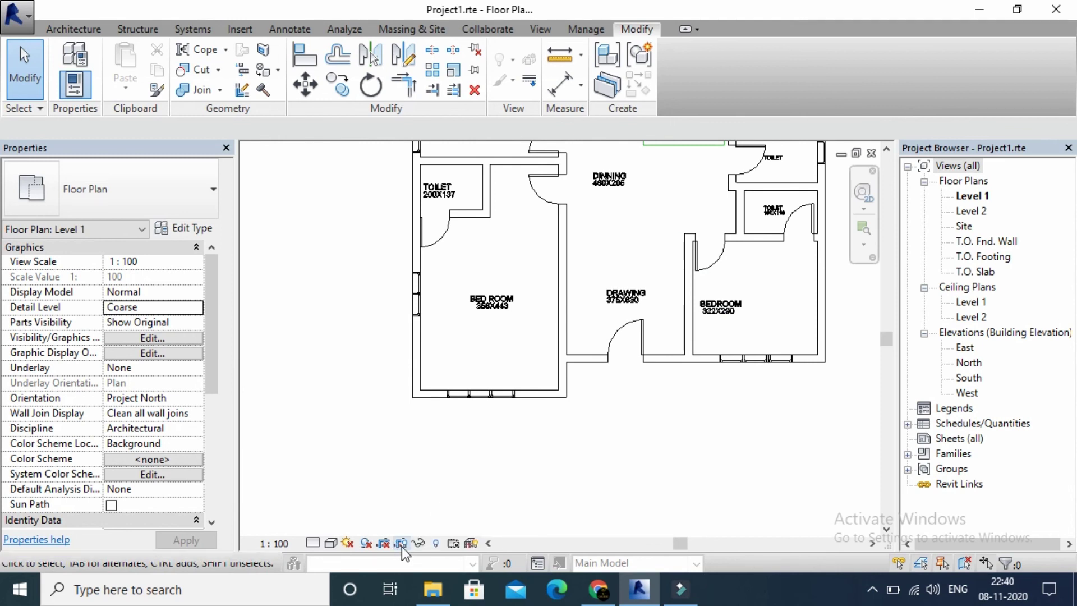
{"action": "left_click", "coordinate": [402, 544]}
{"action": "left_click", "coordinate": [405, 547]}
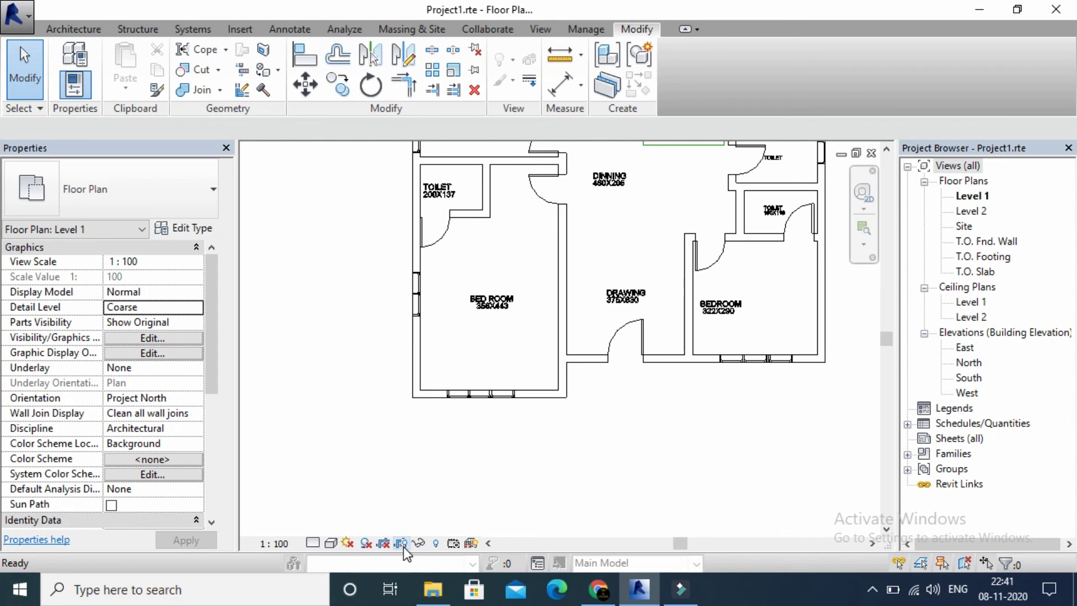
{"action": "left_click", "coordinate": [403, 546]}
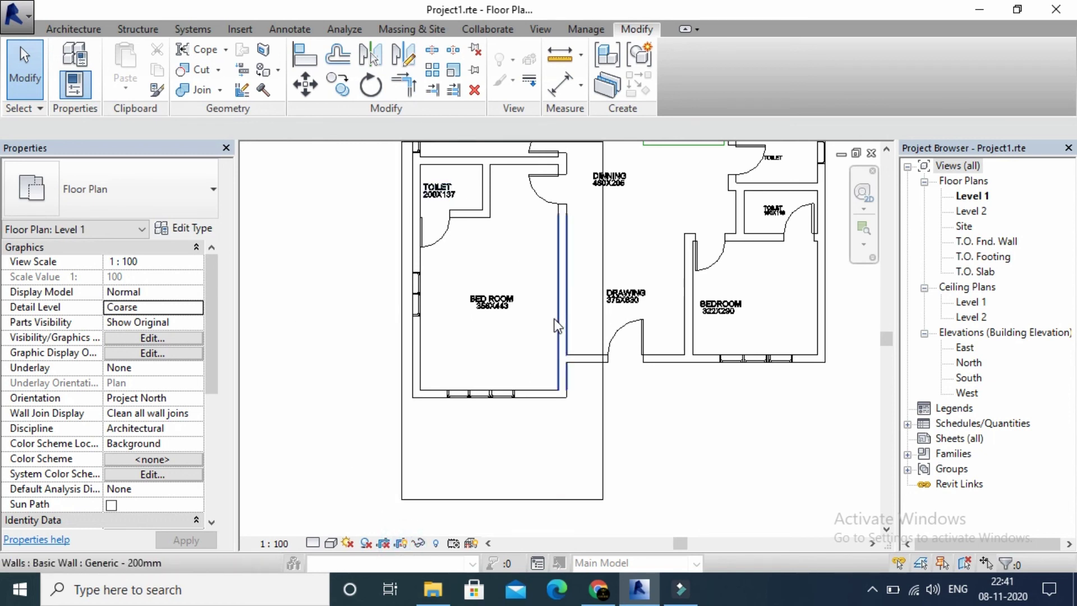
{"action": "left_click", "coordinate": [402, 543]}
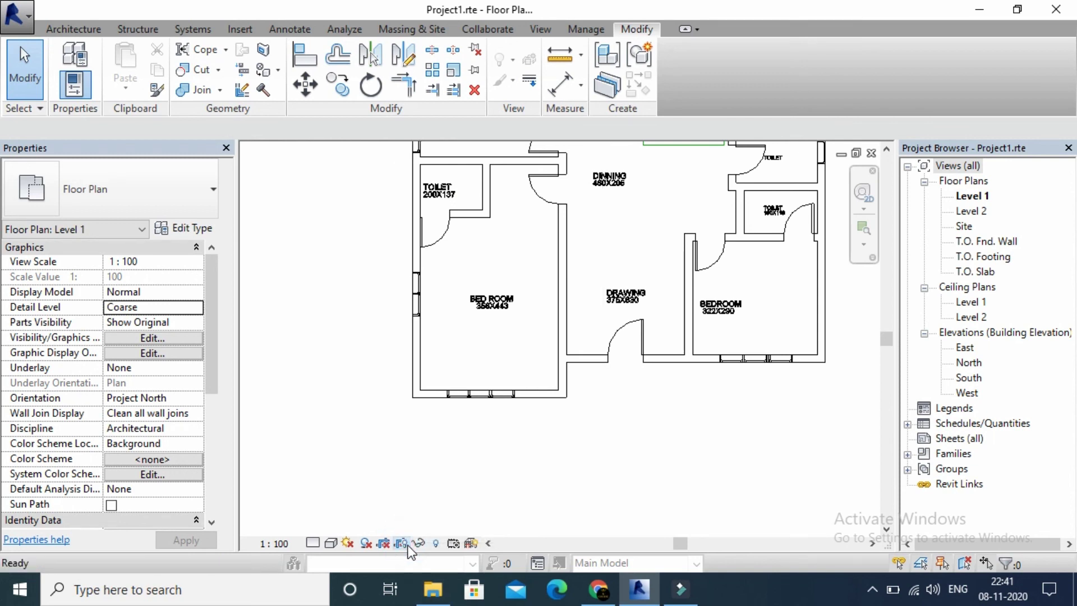